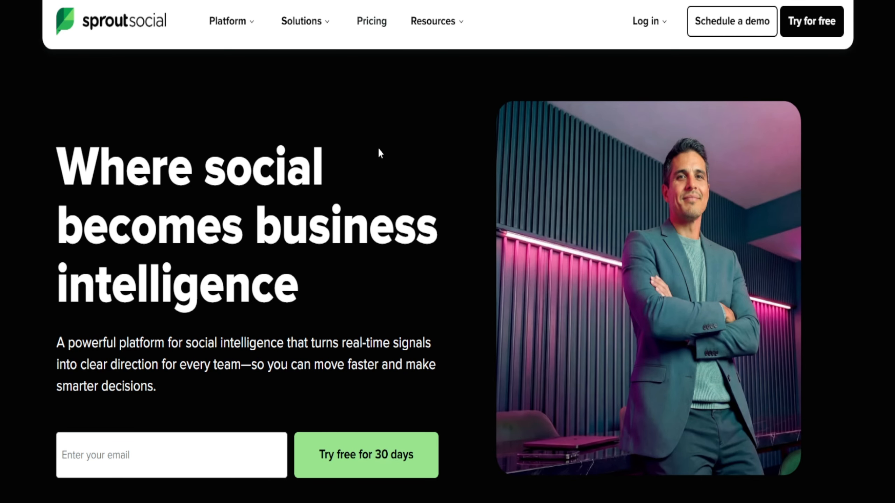
pyautogui.middleClick(429, 170)
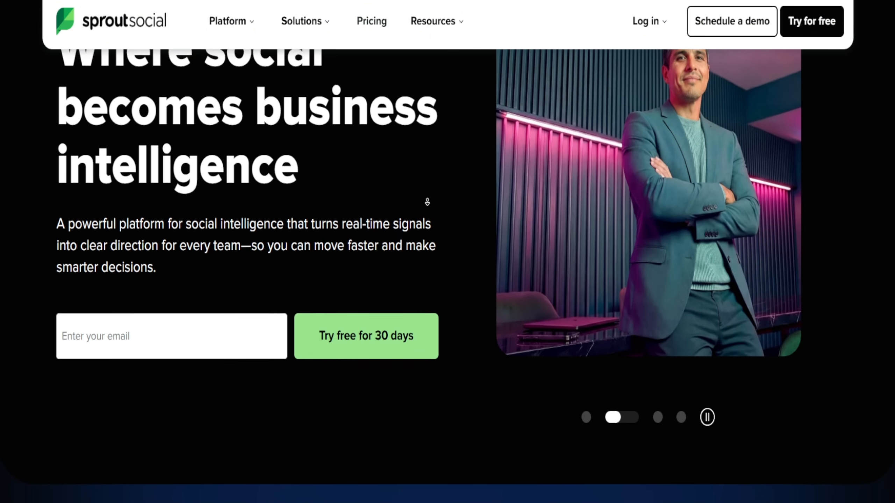
pyautogui.middleClick(428, 202)
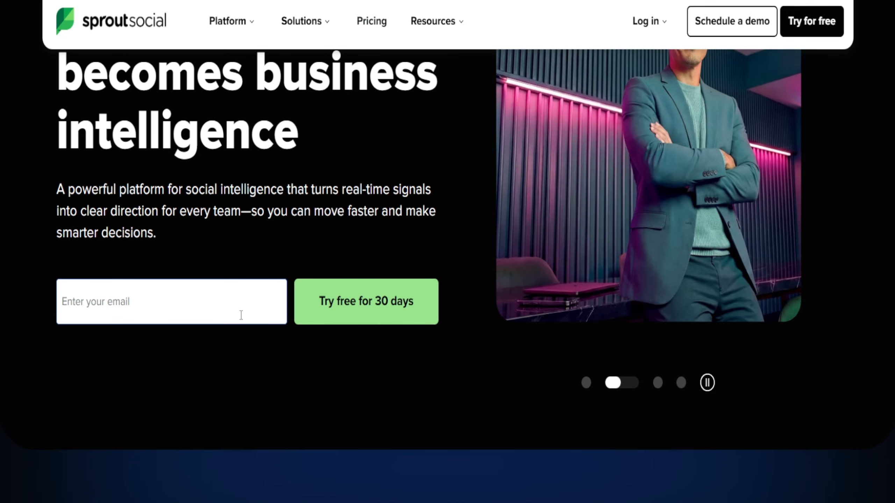
pyautogui.scroll(-10, 227, 333)
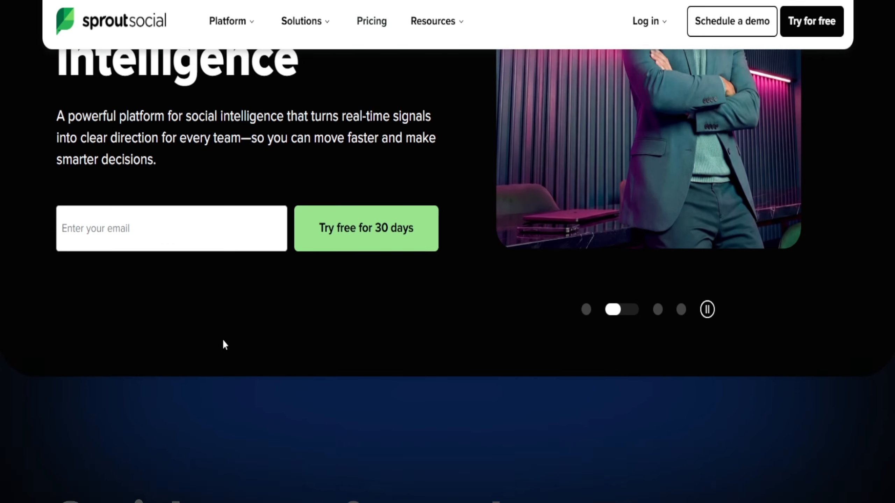
pyautogui.scroll(10, 605, 232)
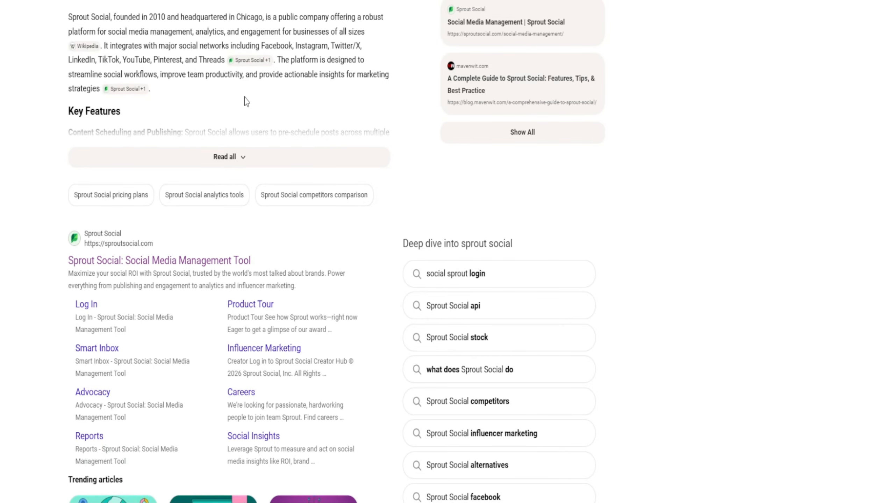
pyautogui.scroll(5, 245, 98)
# Open the official Sprout Social website from the "sprout social" web search results.
pyautogui.click(141, 22)
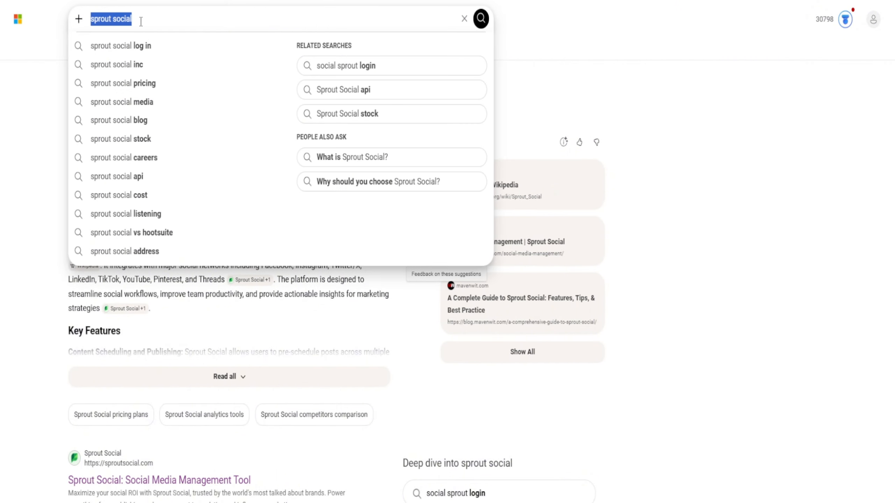
pyautogui.click(50, 120)
pyautogui.scroll(-8, 129, 166)
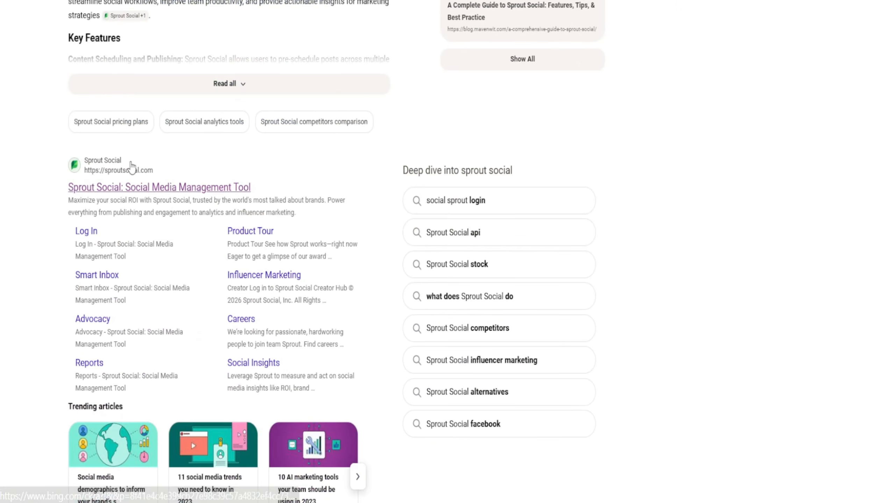
pyautogui.click(140, 186)
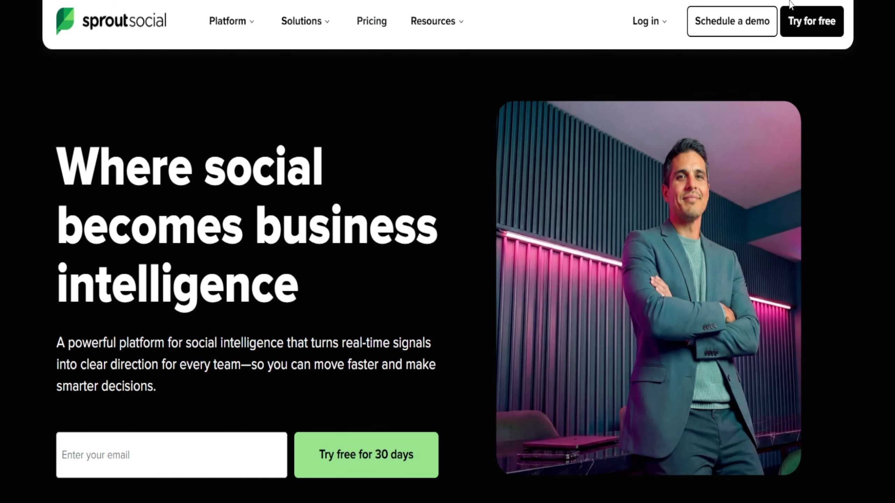
# Open the free-trial page and the account login page.
pyautogui.click(804, 30)
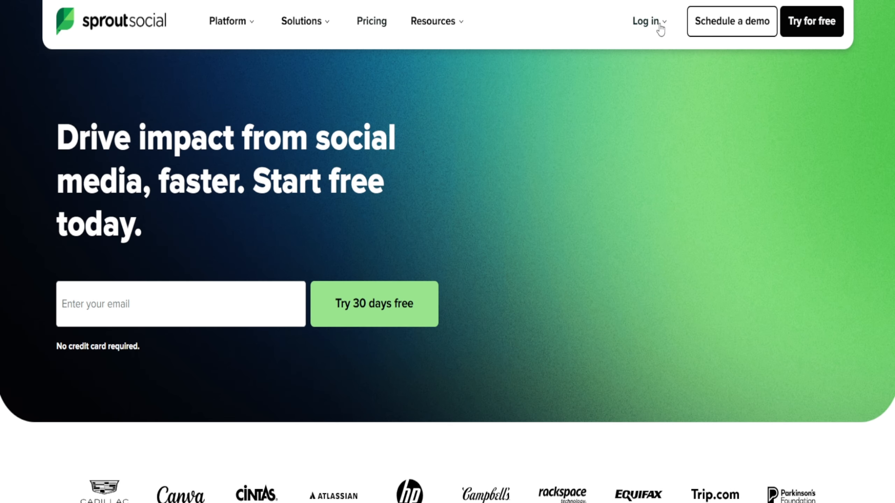
pyautogui.moveTo(660, 29)
pyautogui.click(668, 85)
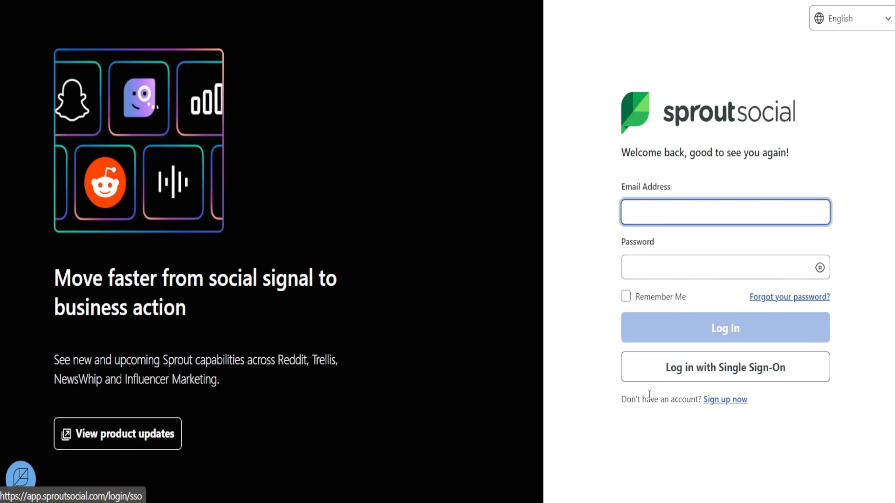
# Follow the sign-up link for people without an account and review the subscription plans and plan overview.
pyautogui.moveTo(622, 403); pyautogui.dragTo(771, 412)
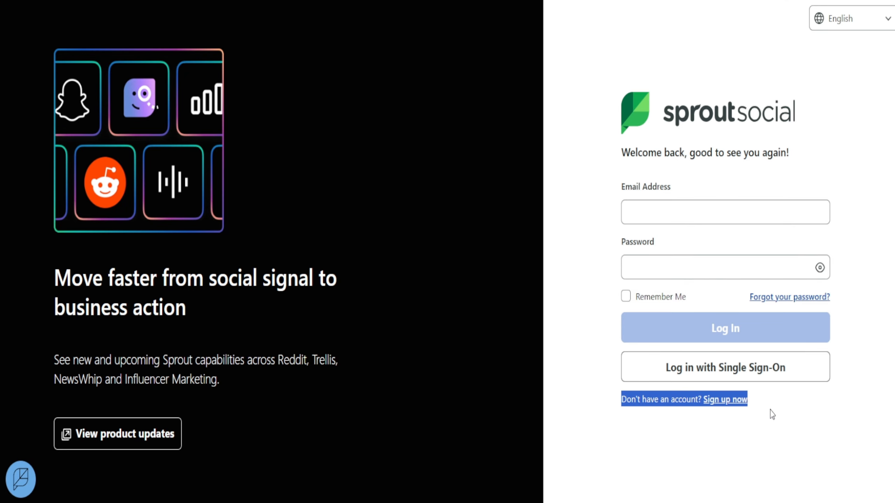
pyautogui.click(721, 400)
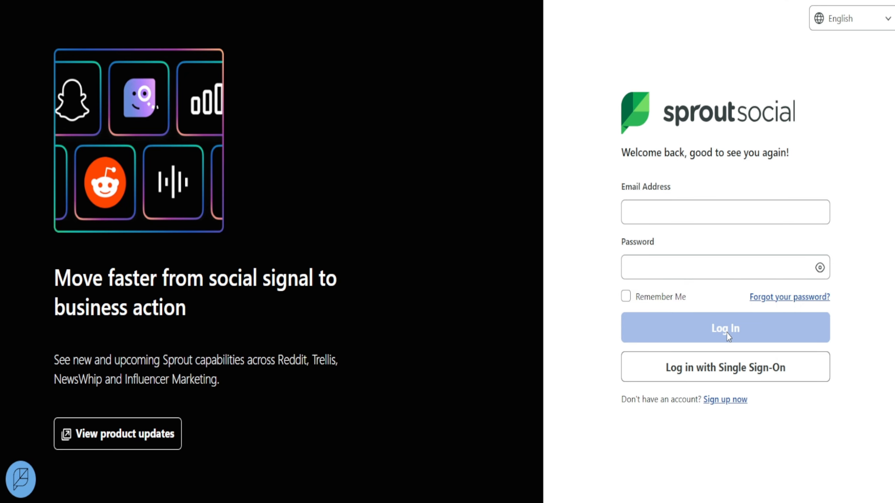
pyautogui.scroll(-2, 434, 190)
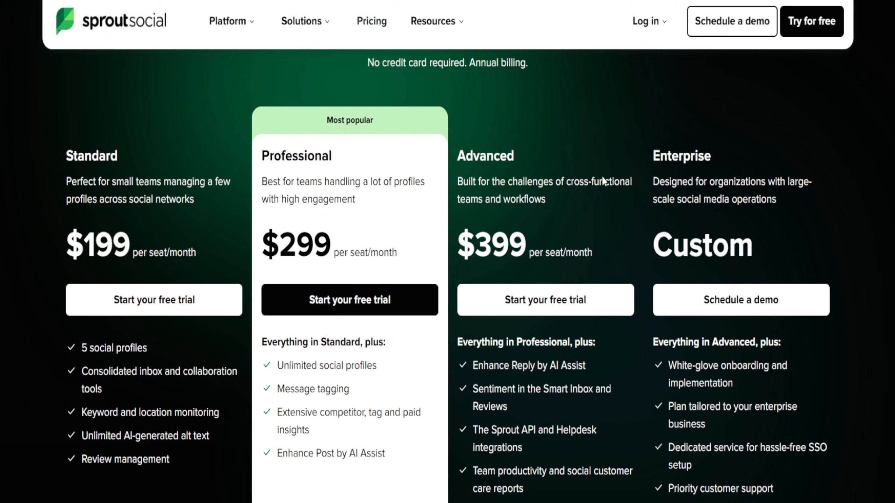
pyautogui.scroll(-12, 423, 209)
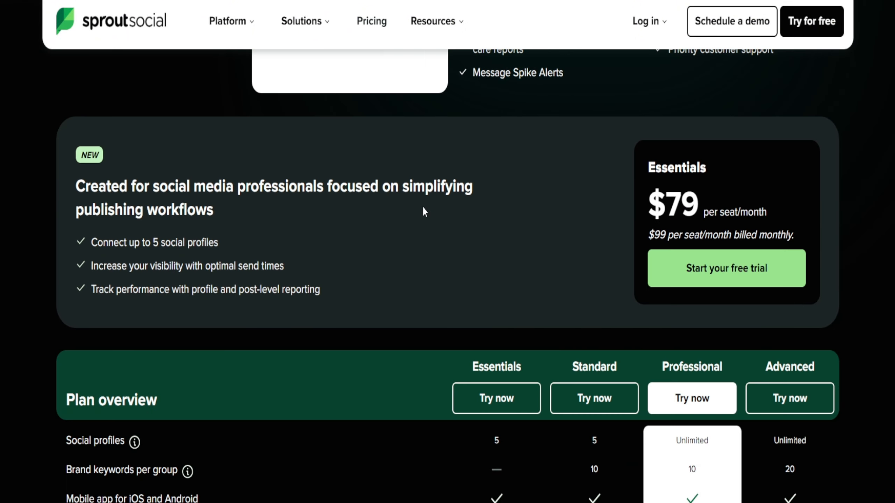
# Open the personalized demo request form and review its fields.
pyautogui.click(744, 23)
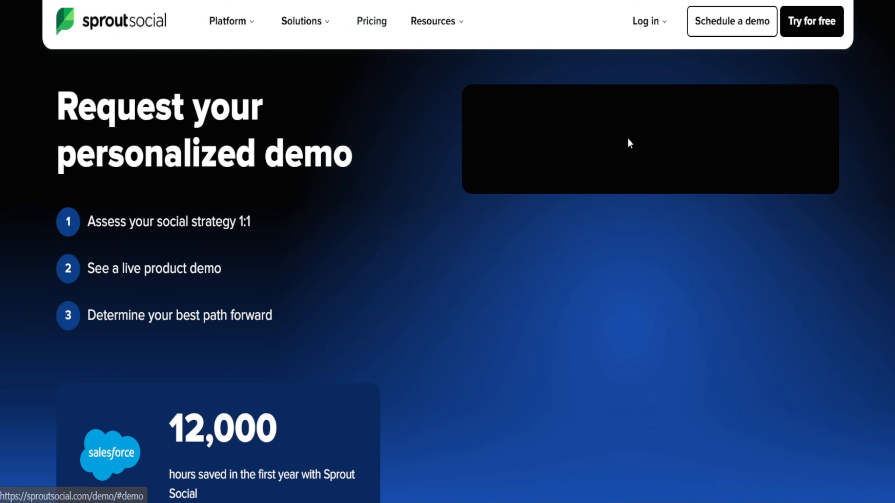
pyautogui.scroll(-10, 543, 224)
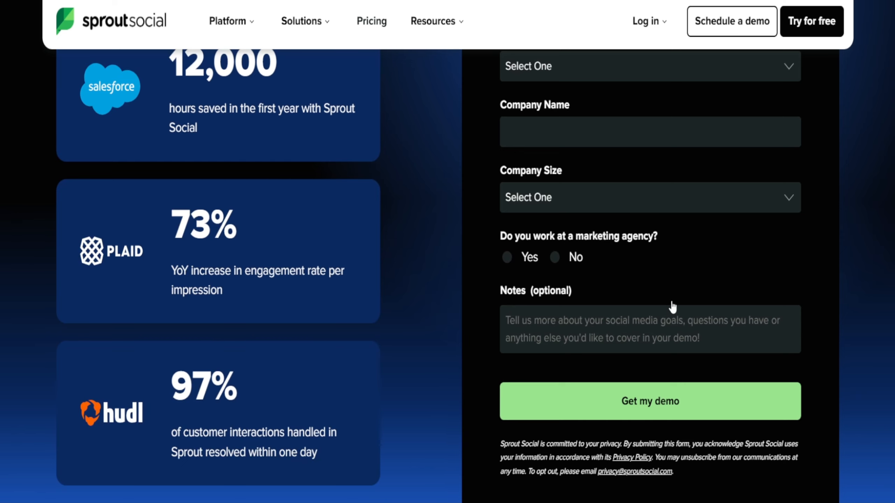
pyautogui.scroll(-2, 599, 406)
pyautogui.scroll(4, 614, 344)
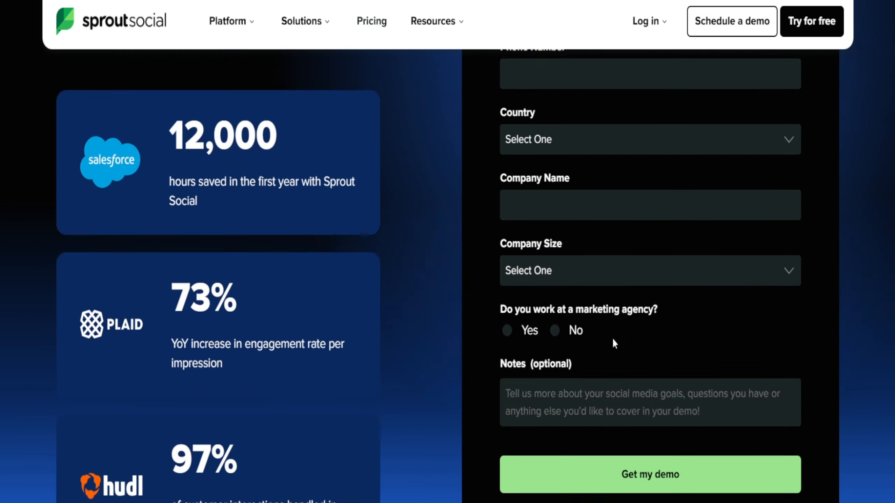
pyautogui.scroll(-6, 621, 303)
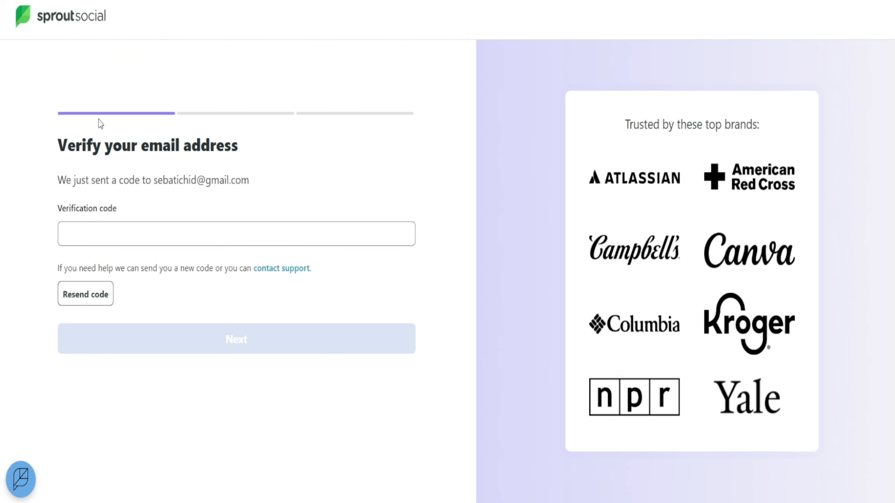
pyautogui.moveTo(119, 184); pyautogui.dragTo(166, 193)
pyautogui.click(147, 175)
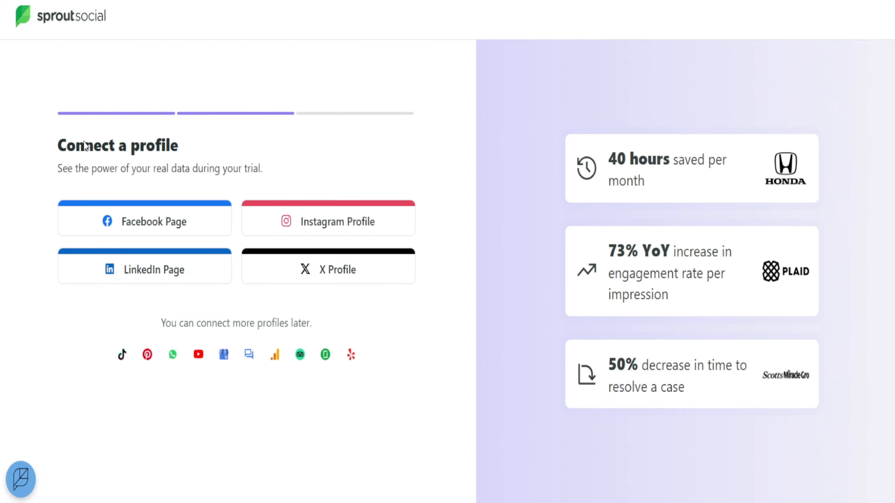
pyautogui.moveTo(86, 145); pyautogui.dragTo(178, 152)
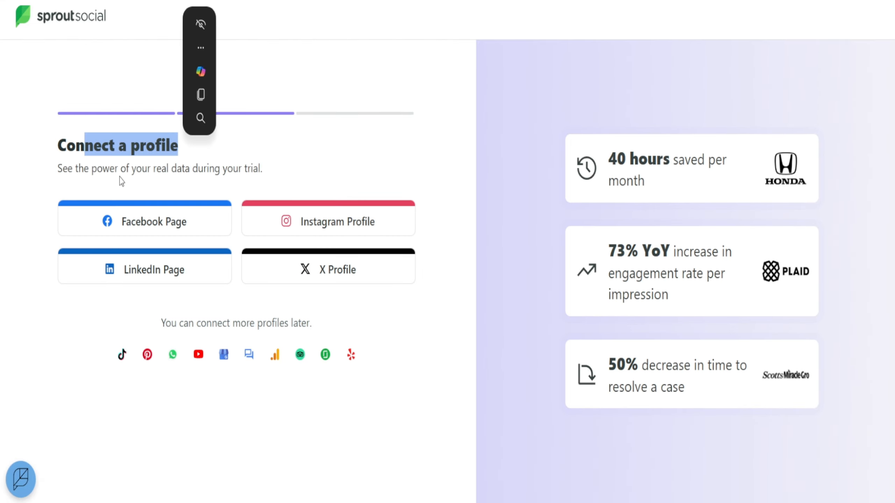
pyautogui.click(16, 181)
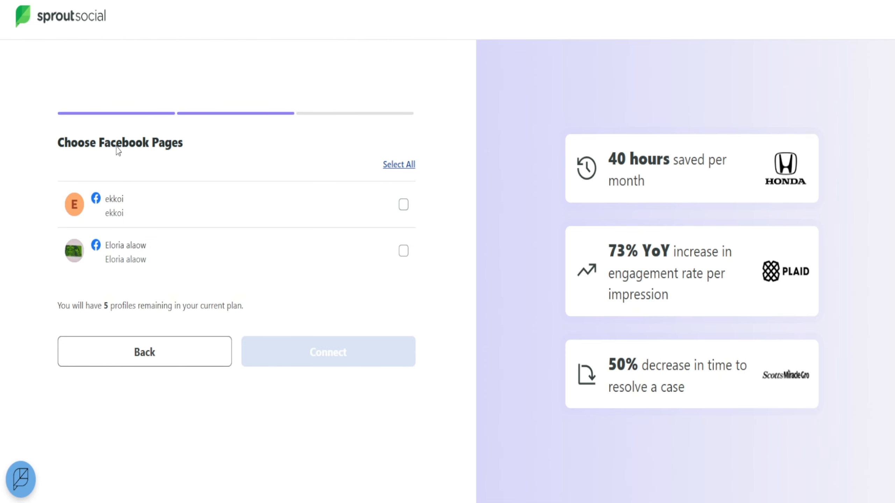
# Select the ekkoi Facebook Page and connect it to the new account.
pyautogui.click(184, 157)
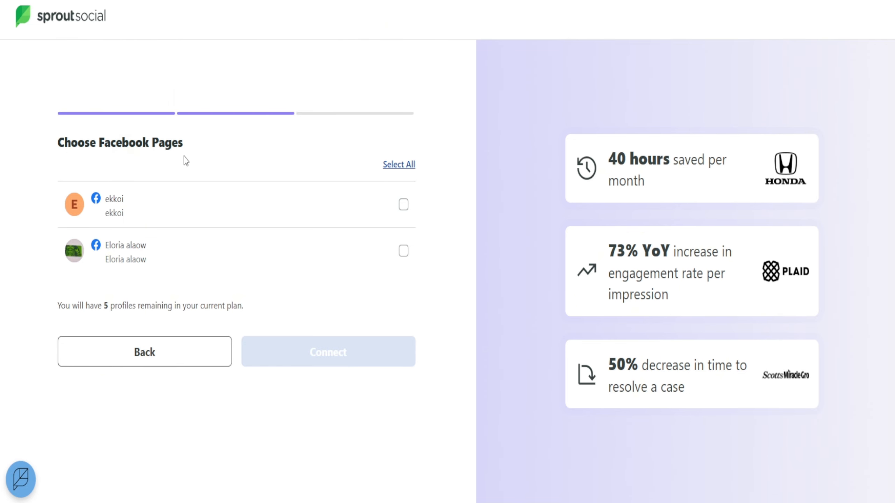
pyautogui.click(403, 212)
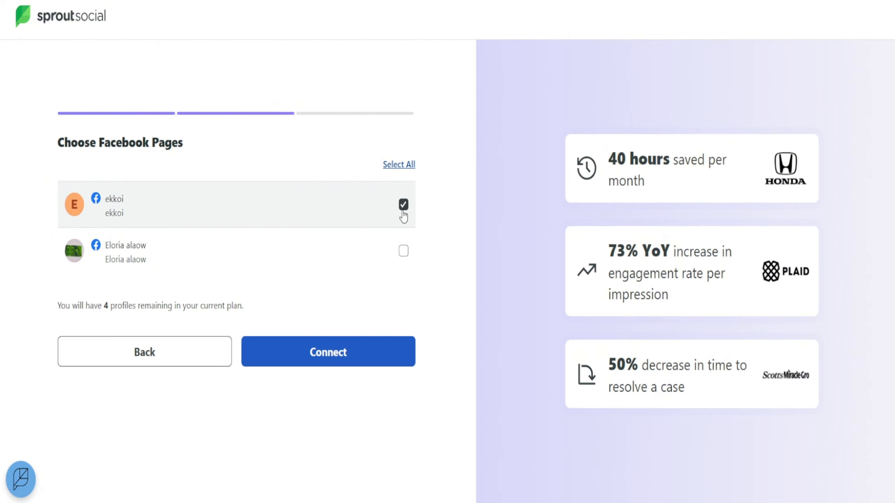
pyautogui.click(385, 353)
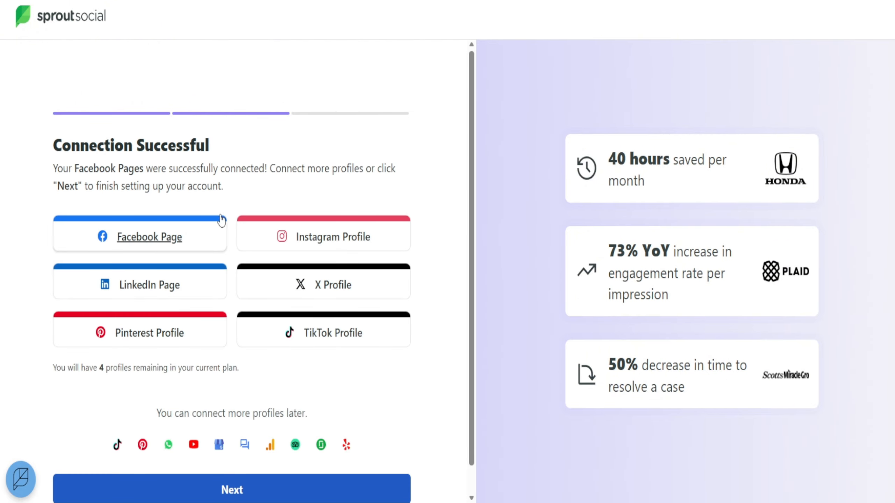
# Continue the account setup without connecting more profiles, and dismiss the Plan Your Content Calendar introduction.
pyautogui.scroll(-1, 229, 237)
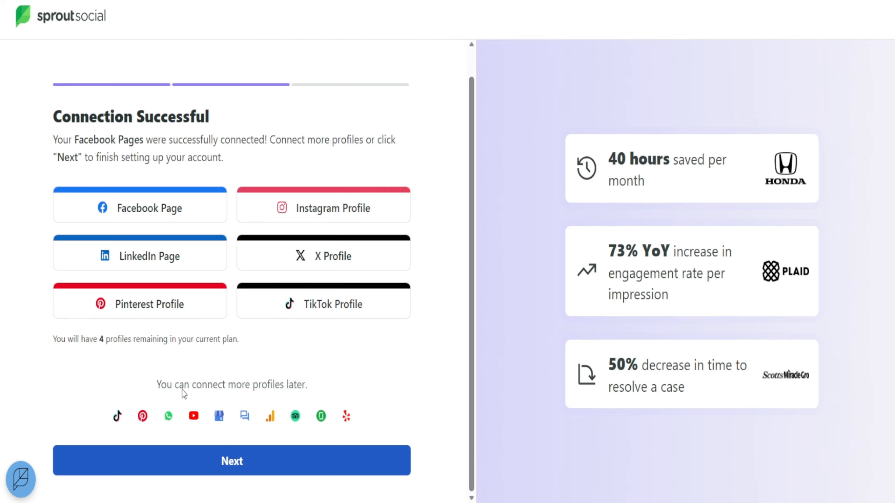
pyautogui.moveTo(175, 385); pyautogui.dragTo(280, 383)
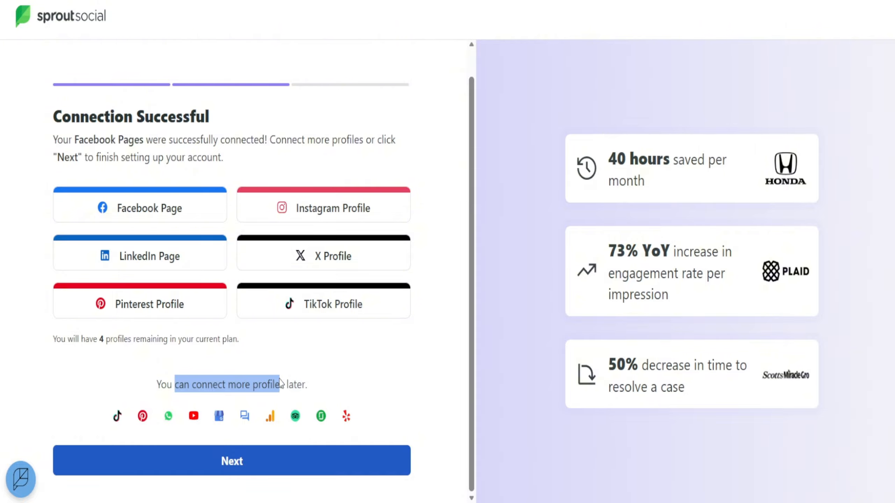
pyautogui.click(363, 380)
pyautogui.click(338, 468)
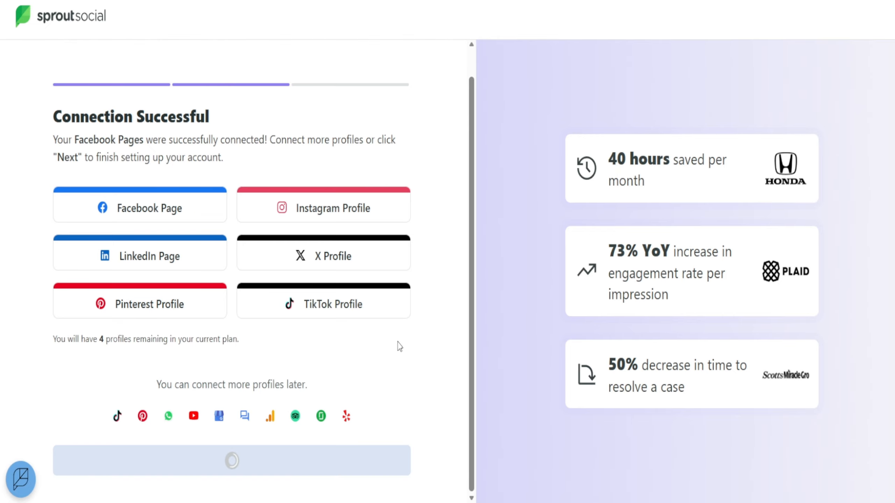
pyautogui.moveTo(73, 145); pyautogui.dragTo(206, 152)
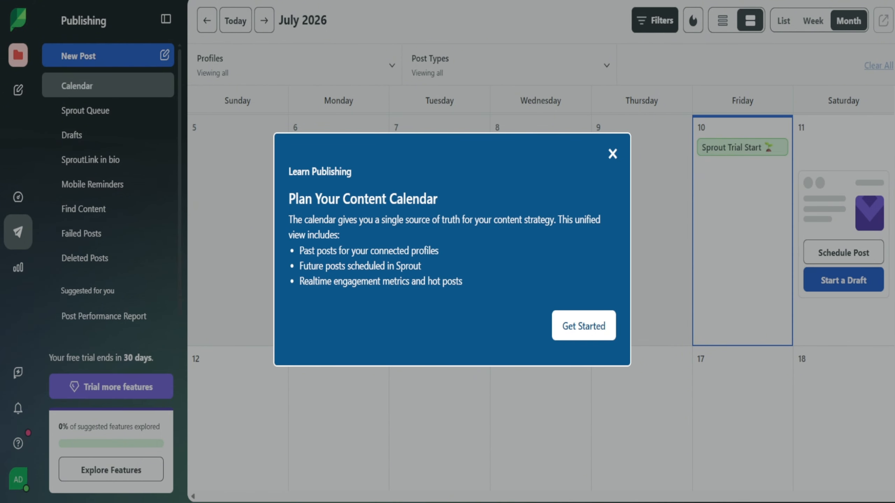
pyautogui.click(613, 160)
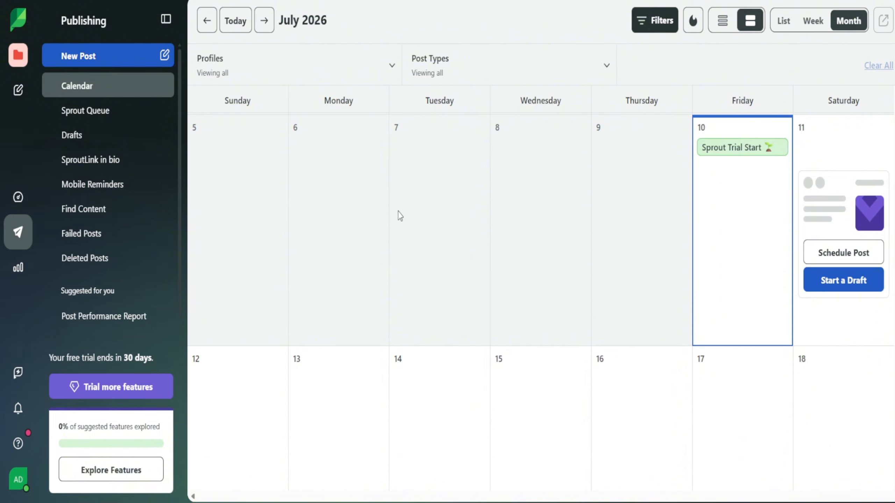
# Start a new draft post on July 12 in the publishing calendar and dismiss the Welcome to Drafts tip.
pyautogui.scroll(-2, 399, 213)
pyautogui.scroll(4, 692, 271)
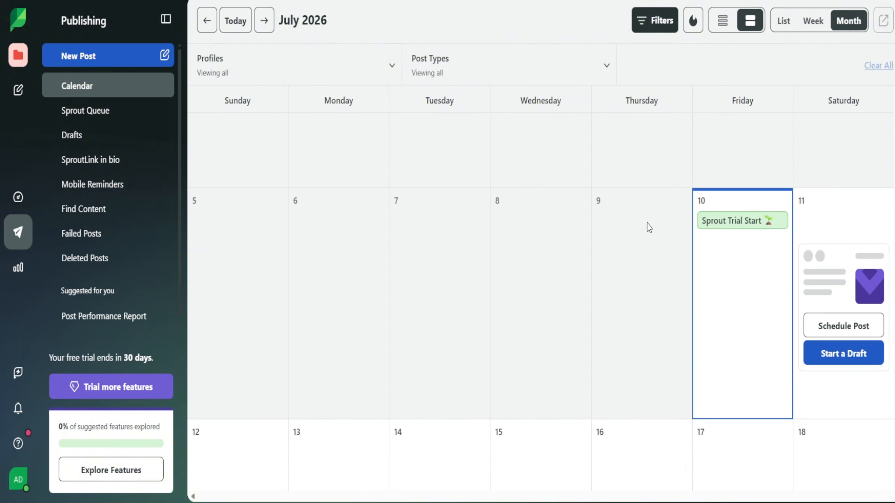
pyautogui.scroll(-2, 818, 298)
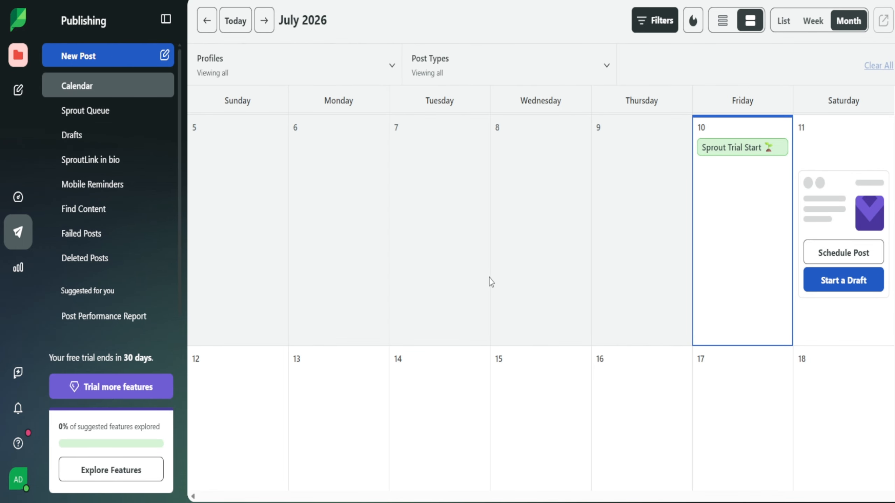
pyautogui.scroll(-3, 640, 322)
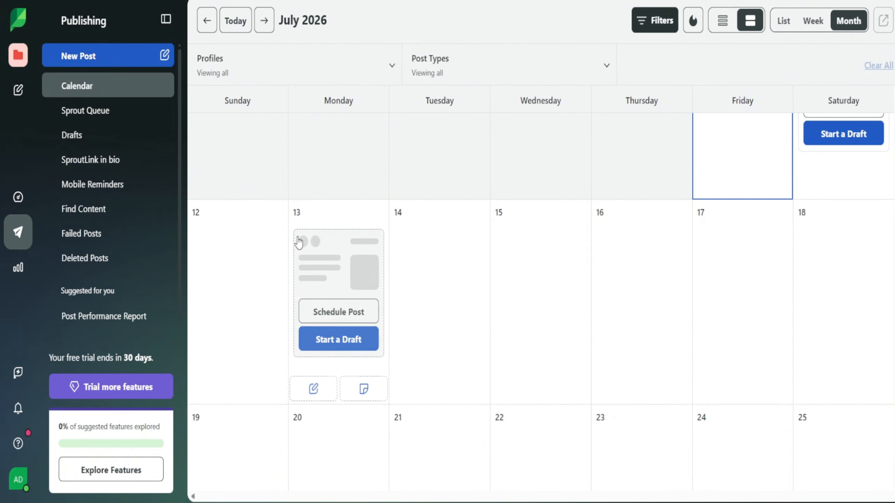
pyautogui.scroll(-2, 318, 261)
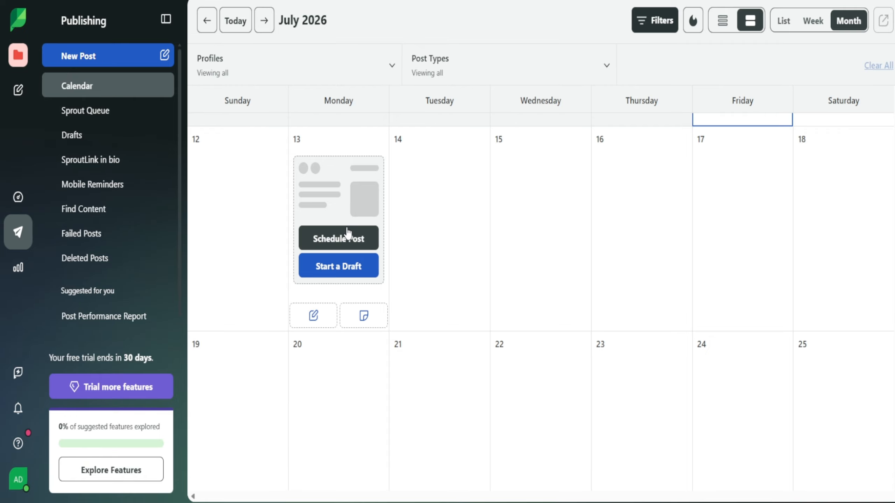
pyautogui.scroll(6, 715, 136)
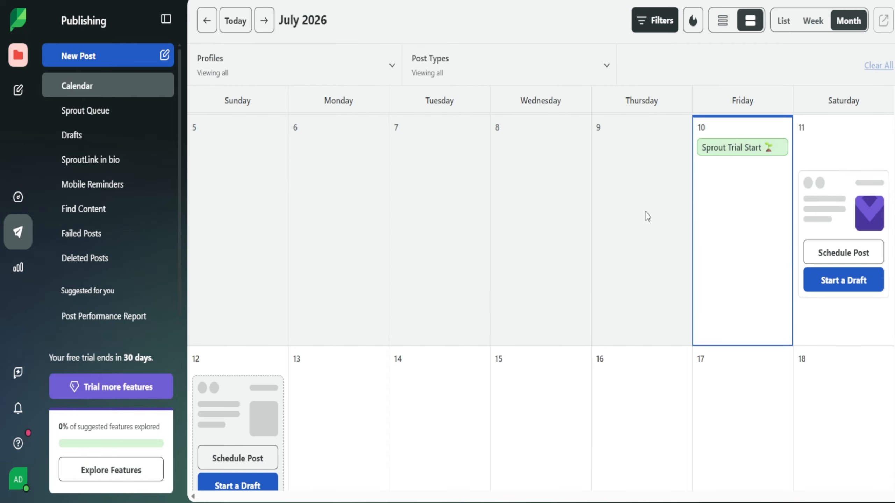
pyautogui.scroll(-2, 246, 354)
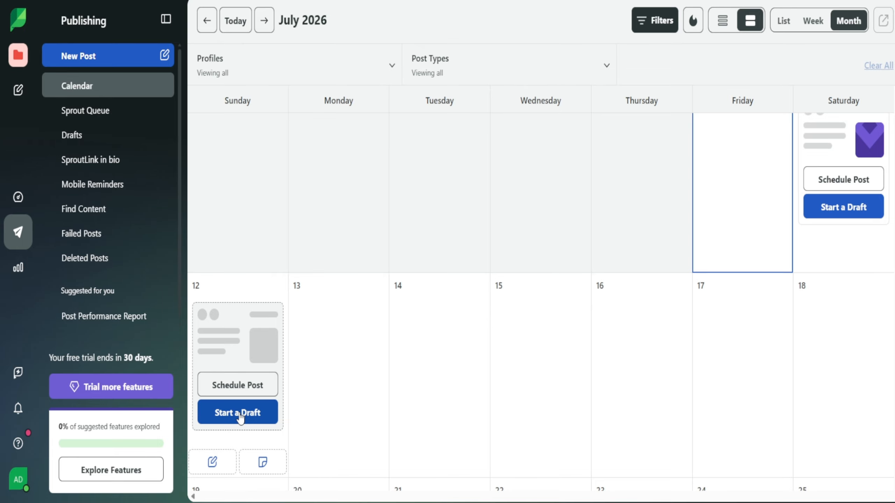
pyautogui.click(251, 392)
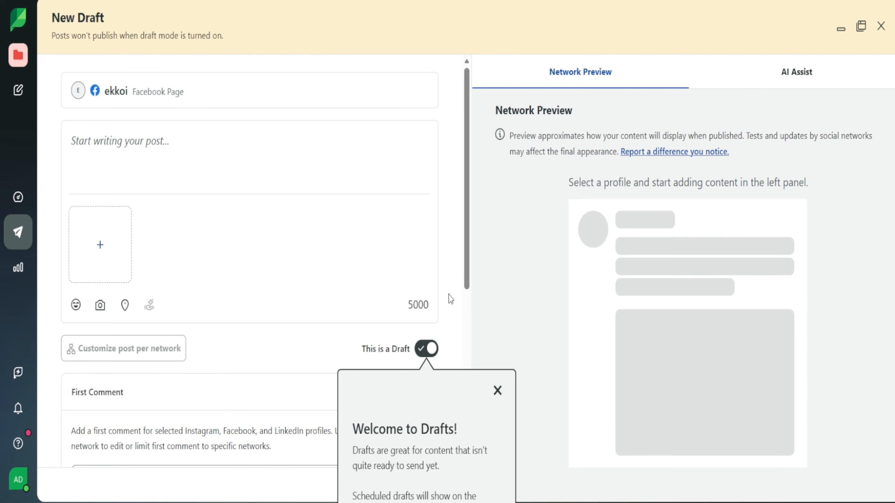
pyautogui.click(497, 391)
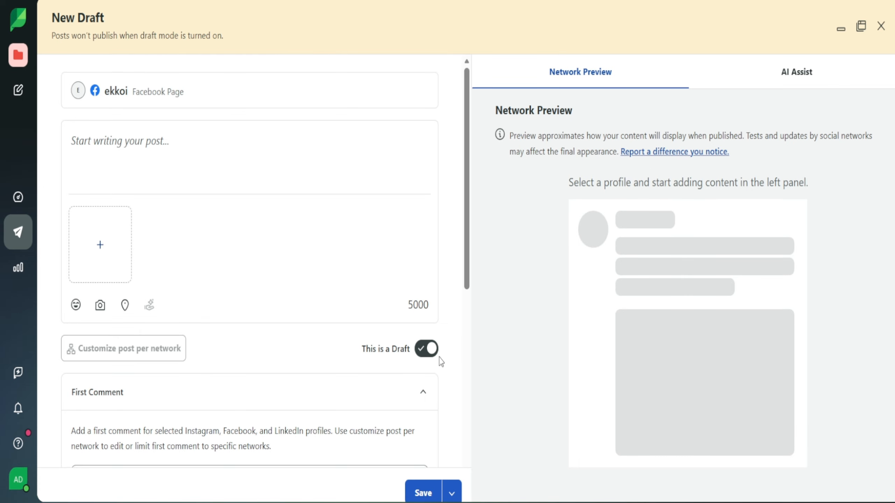
# Switch the new post's draft mode off and back on, and place the cursor in the post text.
pyautogui.click(428, 356)
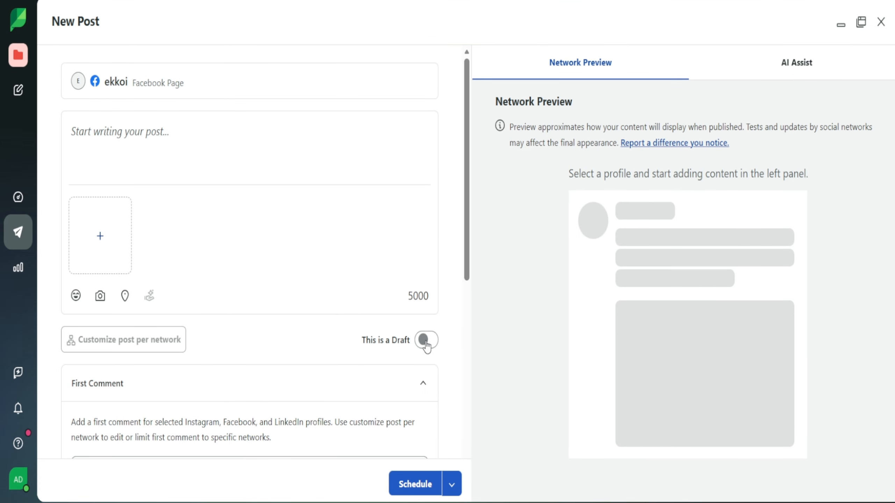
pyautogui.click(427, 342)
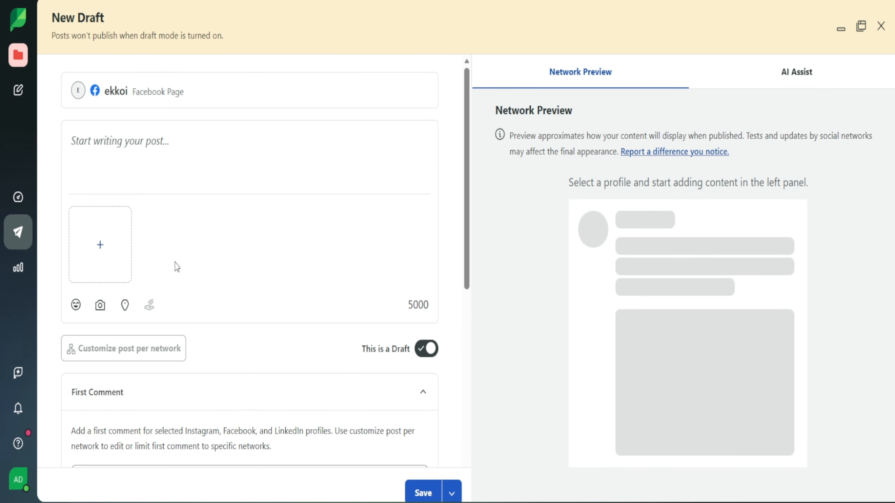
pyautogui.click(122, 146)
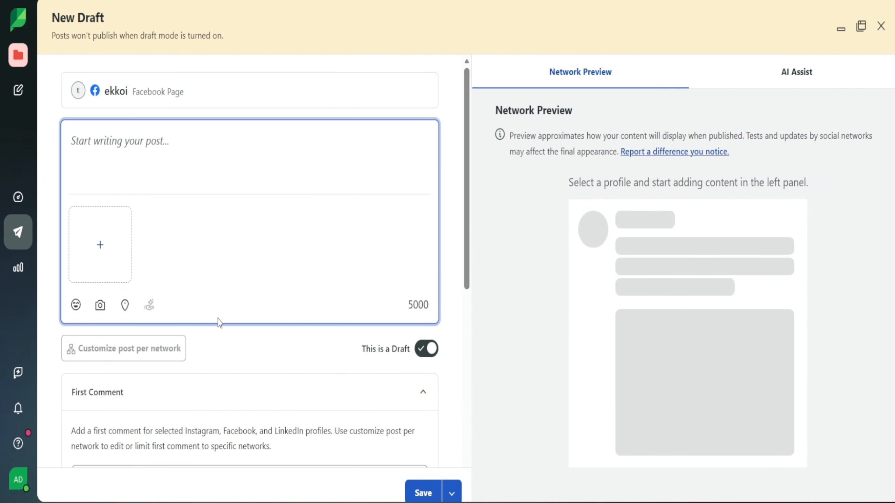
# Review the composer's First Comment, Promote and Show draft on calendar sections, and check AI Assist before returning to Network Preview.
pyautogui.scroll(-4, 211, 314)
pyautogui.scroll(4, 210, 278)
pyautogui.scroll(-4, 408, 255)
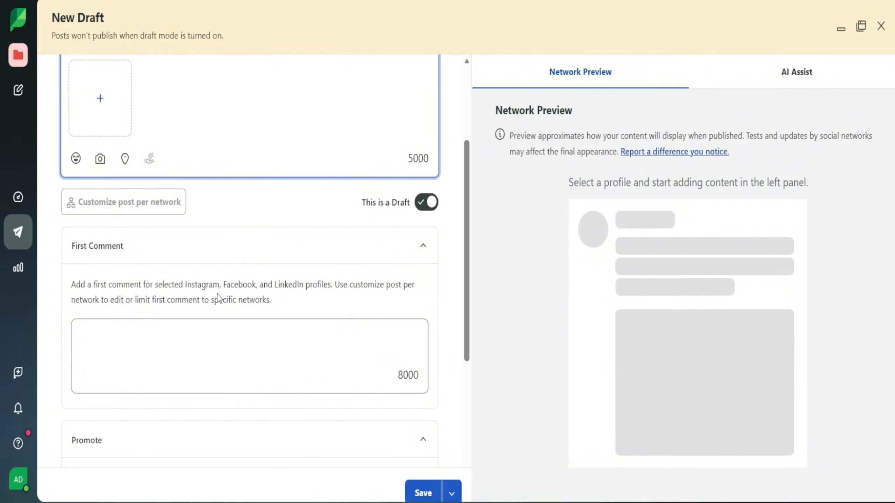
pyautogui.scroll(-6, 435, 303)
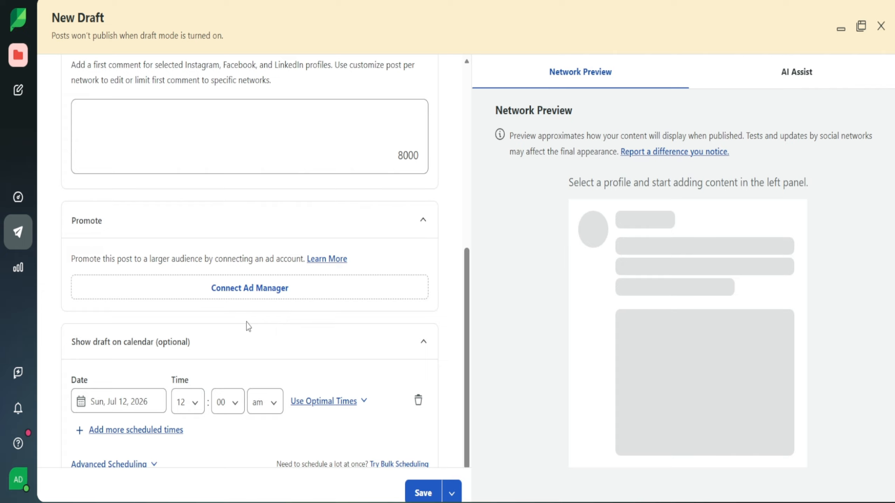
pyautogui.scroll(10, 250, 328)
pyautogui.scroll(-11, 206, 258)
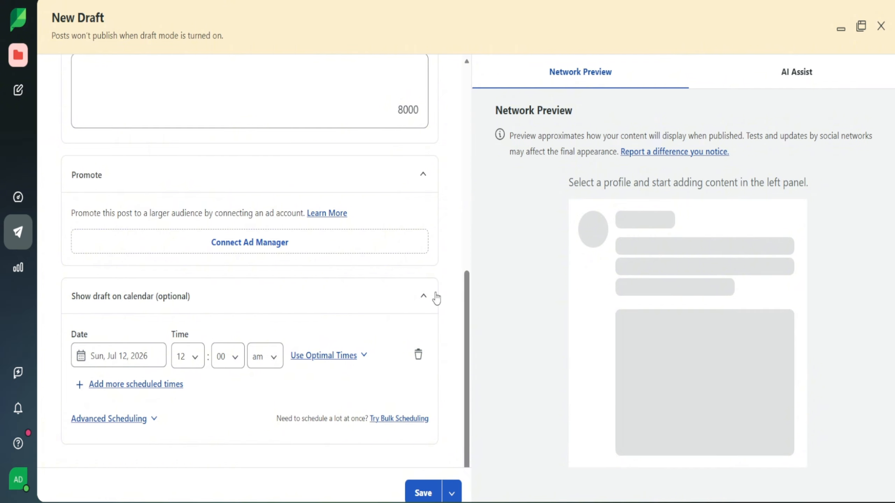
pyautogui.scroll(8, 476, 306)
pyautogui.scroll(3, 473, 229)
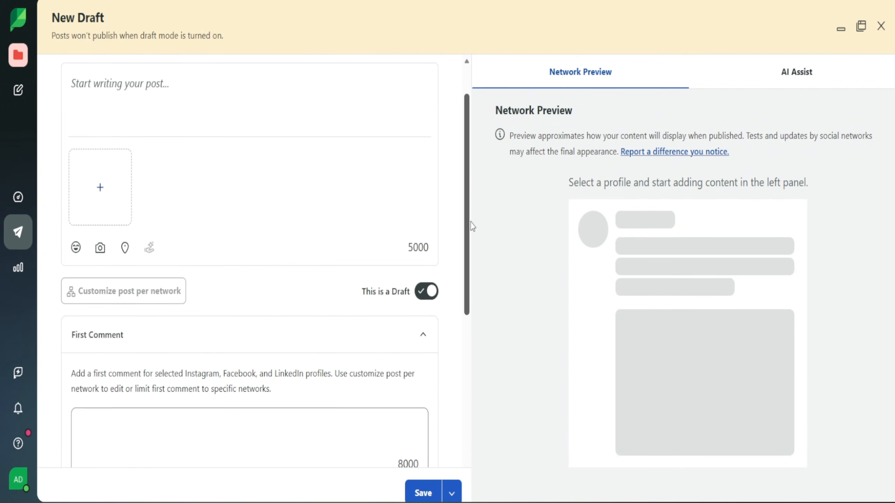
pyautogui.click(752, 75)
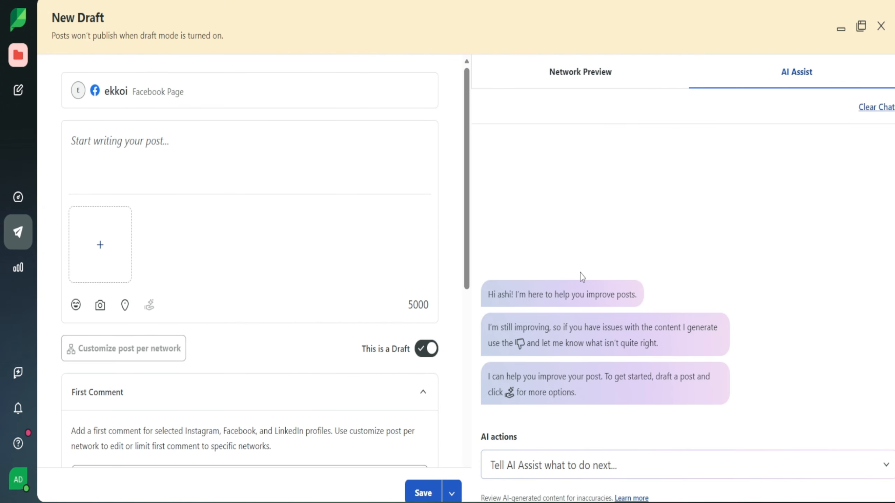
pyautogui.click(578, 85)
# Save the July 12 Facebook draft with the text "meow" and the cat photo, closing the composer after saving.
pyautogui.scroll(-10, 315, 124)
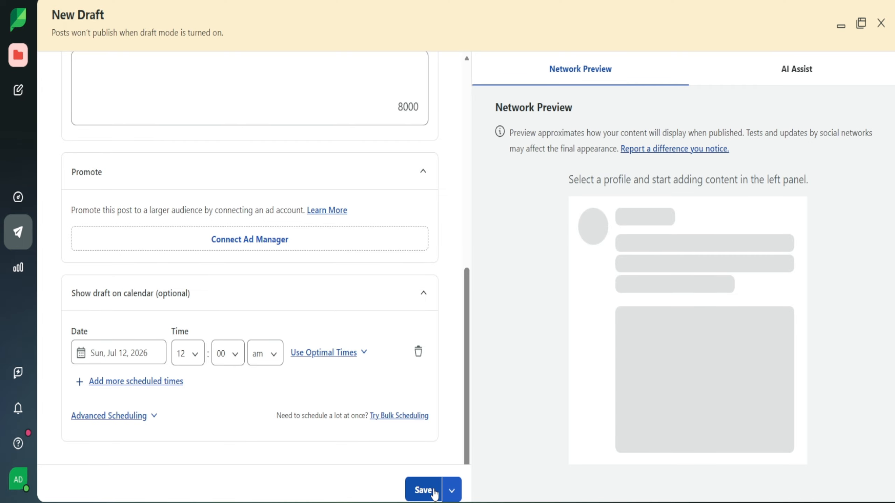
pyautogui.click(448, 490)
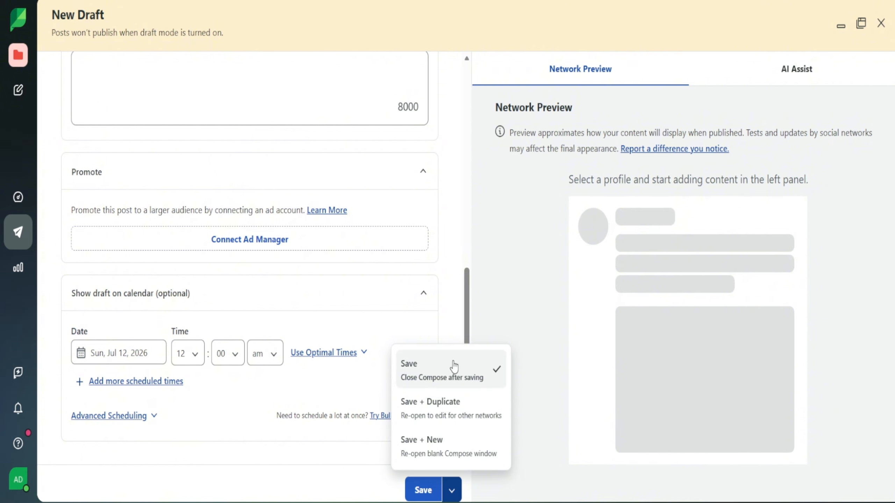
pyautogui.click(451, 317)
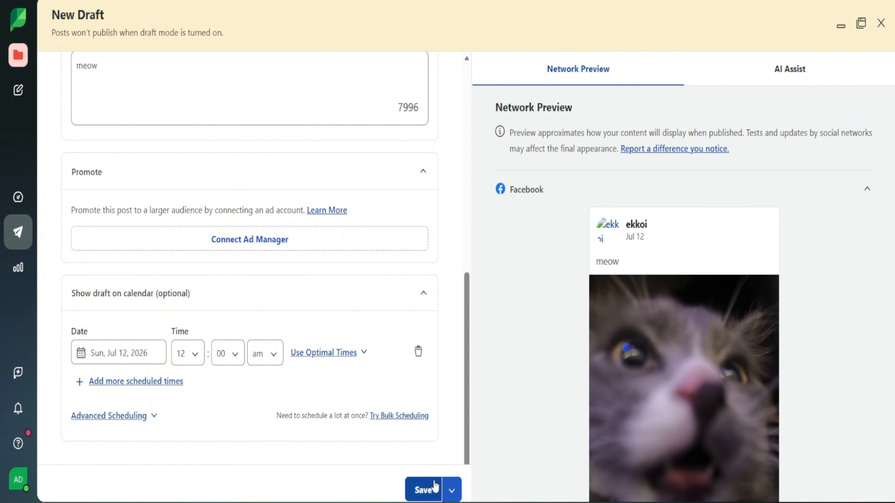
pyautogui.click(435, 488)
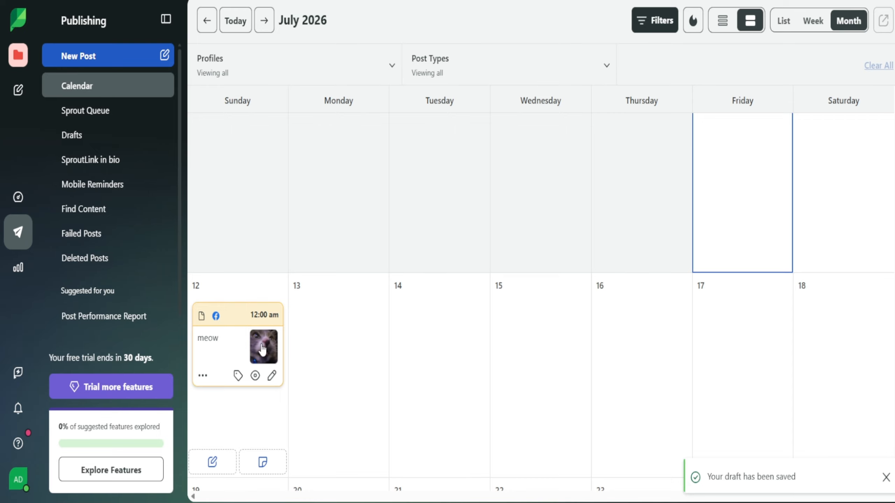
# View the Sprout Queue page, and open the Drafts list to inspect the saved "meow" draft.
pyautogui.moveTo(296, 313)
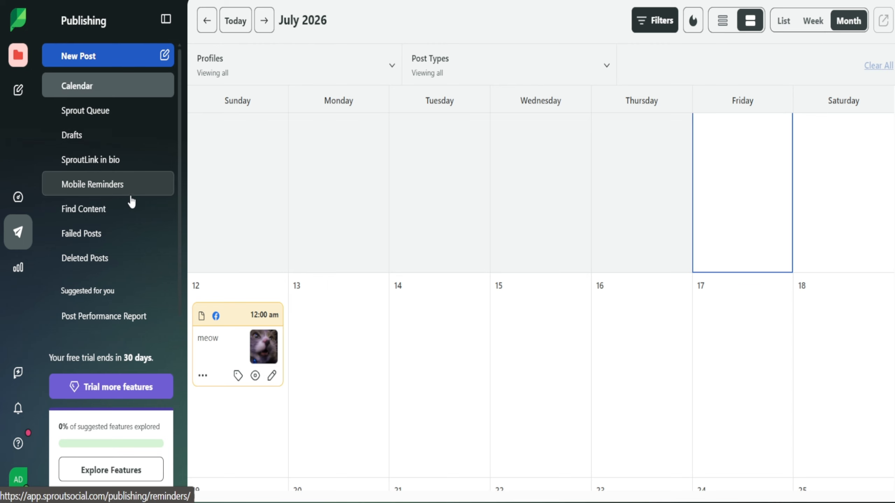
pyautogui.click(114, 111)
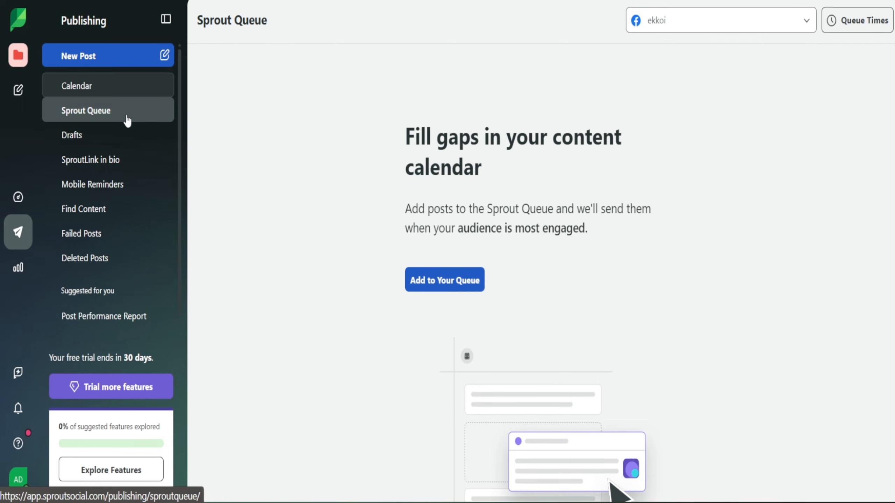
pyautogui.click(122, 138)
pyautogui.scroll(-1, 560, 219)
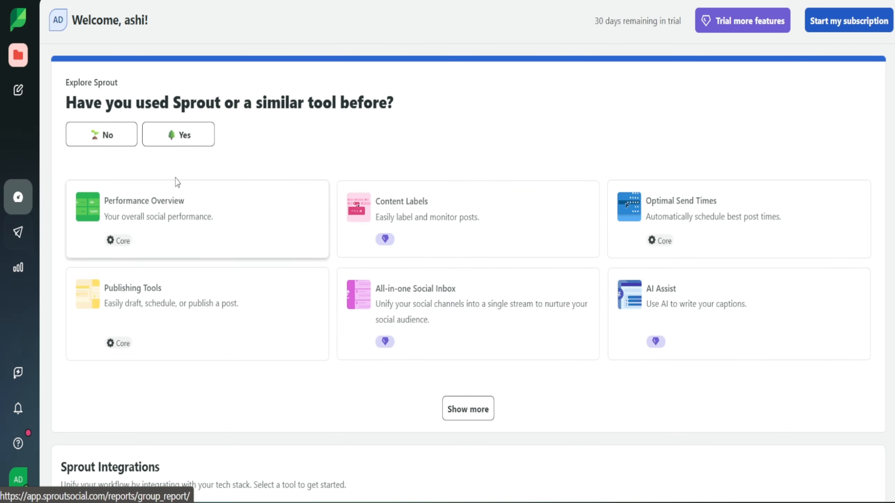
# Open the home dashboard and review its feature cards, integrations, Today's Publishing, recent posts and Resource Center sections.
pyautogui.scroll(-2, 409, 226)
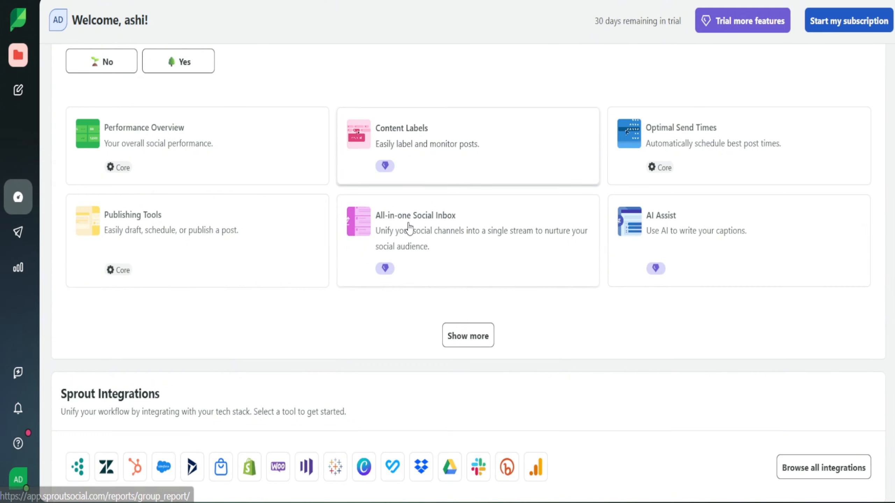
pyautogui.scroll(-2, 256, 272)
pyautogui.scroll(-4, 156, 329)
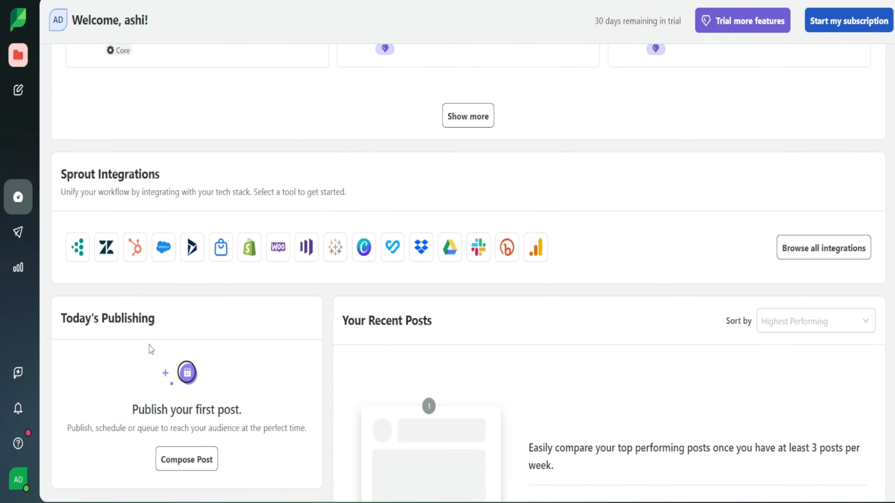
pyautogui.scroll(-10, 500, 360)
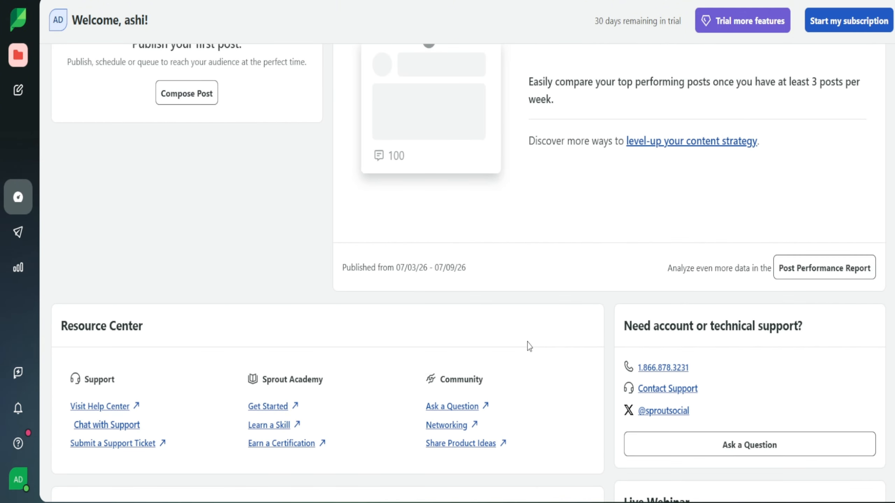
pyautogui.scroll(12, 527, 346)
pyautogui.scroll(-4, 501, 344)
pyautogui.scroll(-4, 523, 333)
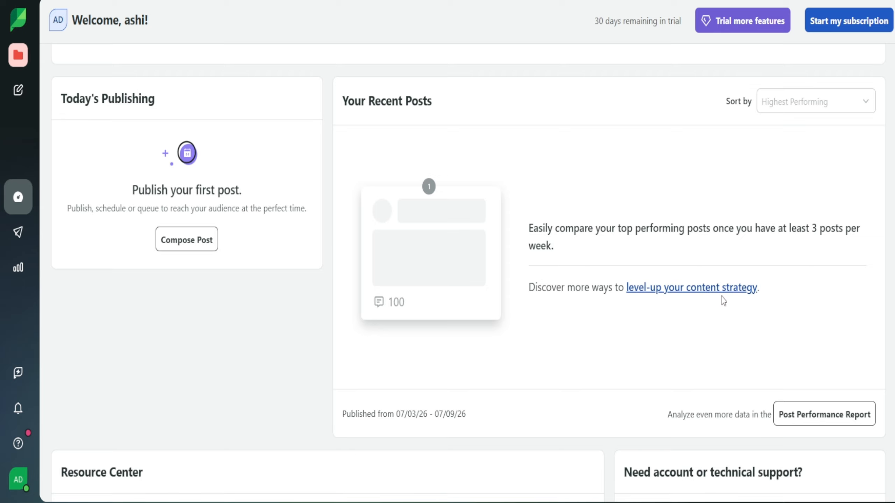
pyautogui.scroll(14, 625, 294)
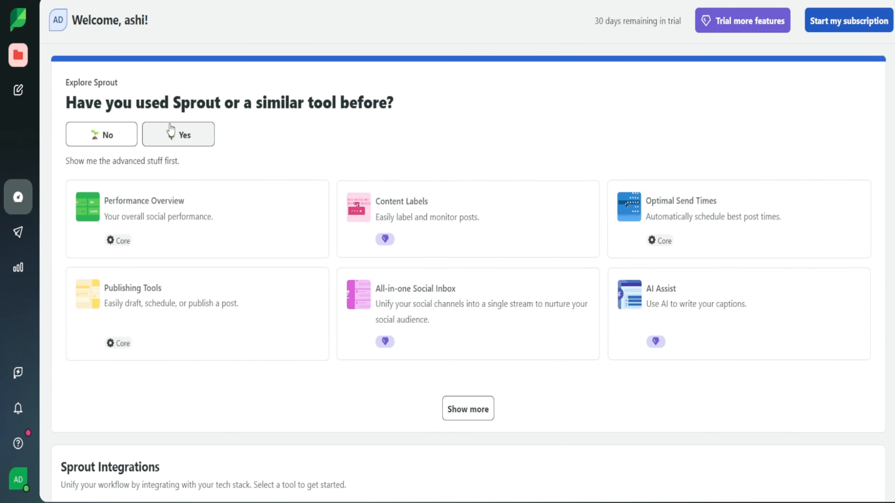
# Open Reports Home and review the Recommended Reports, Strategy & Insights and Content Performance sections.
pyautogui.click(22, 275)
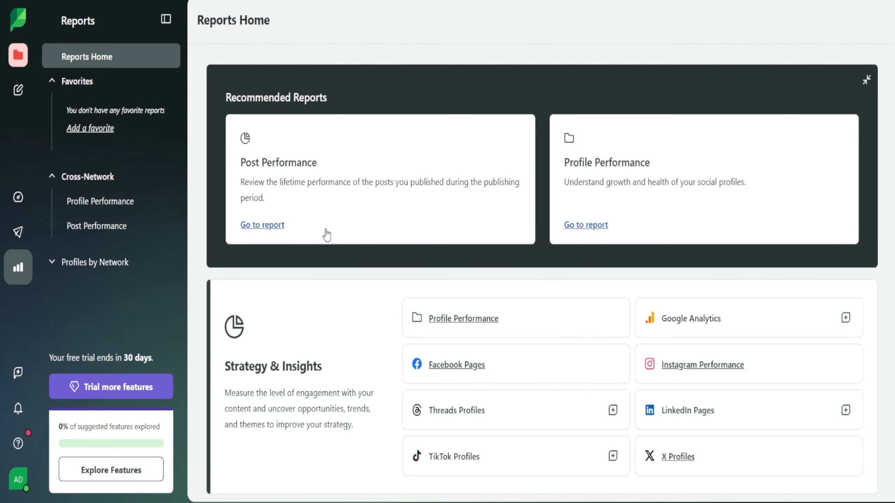
pyautogui.scroll(-5, 310, 214)
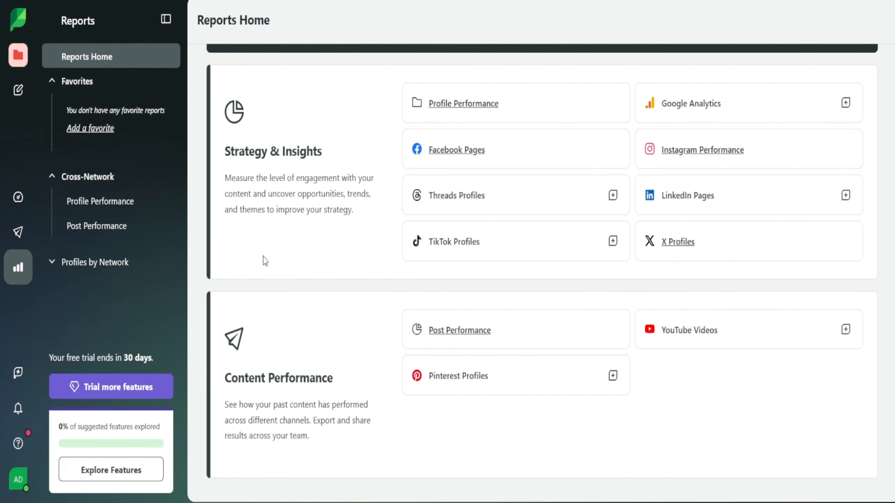
pyautogui.scroll(3, 268, 261)
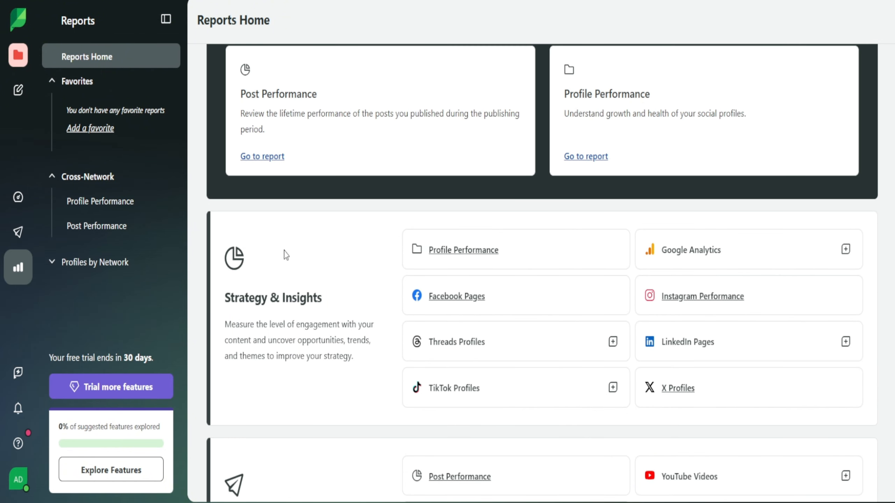
pyautogui.scroll(2, 247, 217)
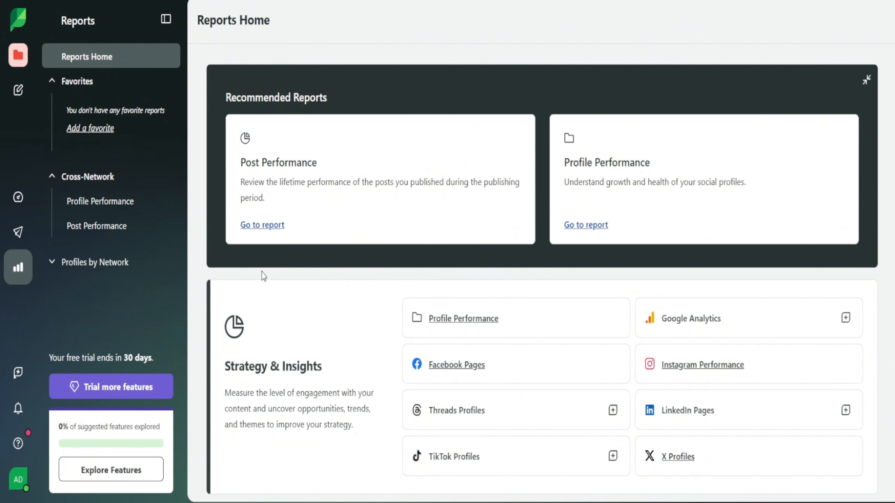
pyautogui.scroll(-4, 259, 303)
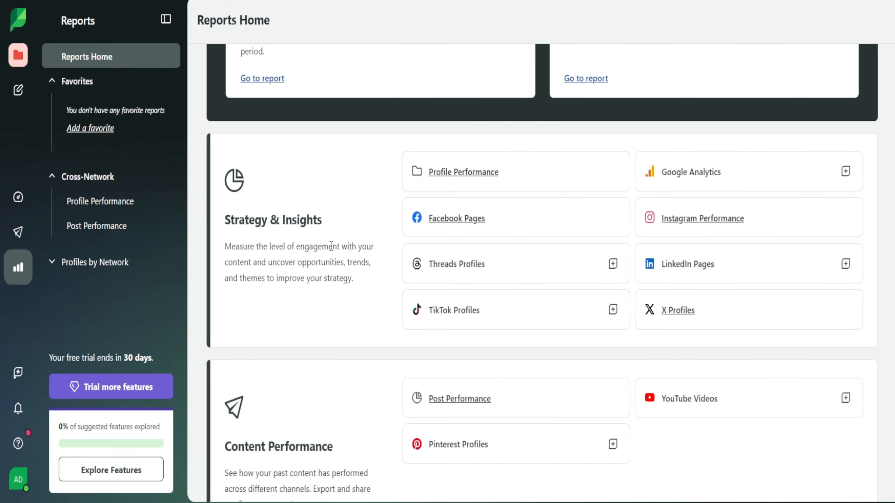
pyautogui.scroll(-2, 331, 246)
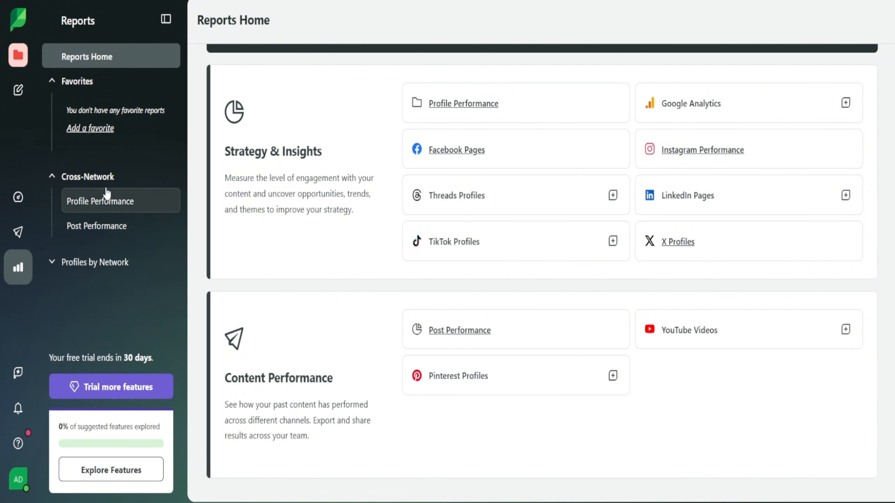
# Expand the Profiles by Network reports to view them, and collapse the Favorites, Cross-Network and Profiles by Network groups.
pyautogui.click(102, 264)
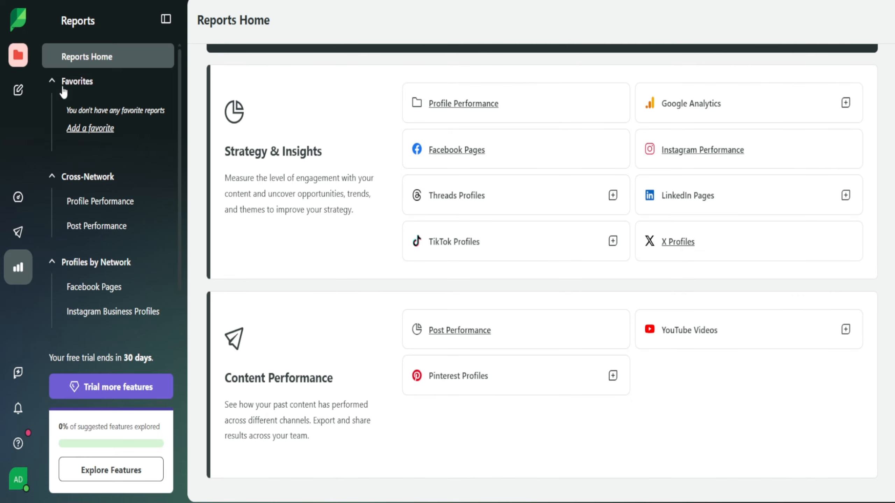
pyautogui.click(74, 81)
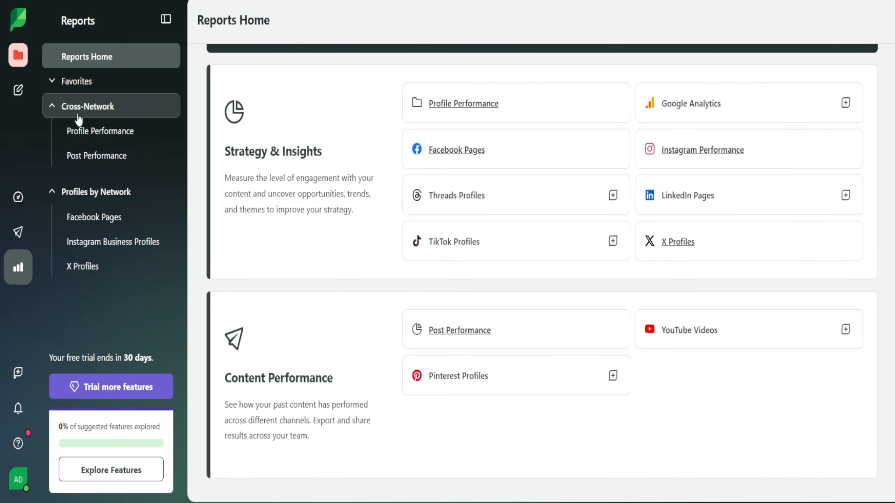
pyautogui.click(78, 114)
pyautogui.click(55, 133)
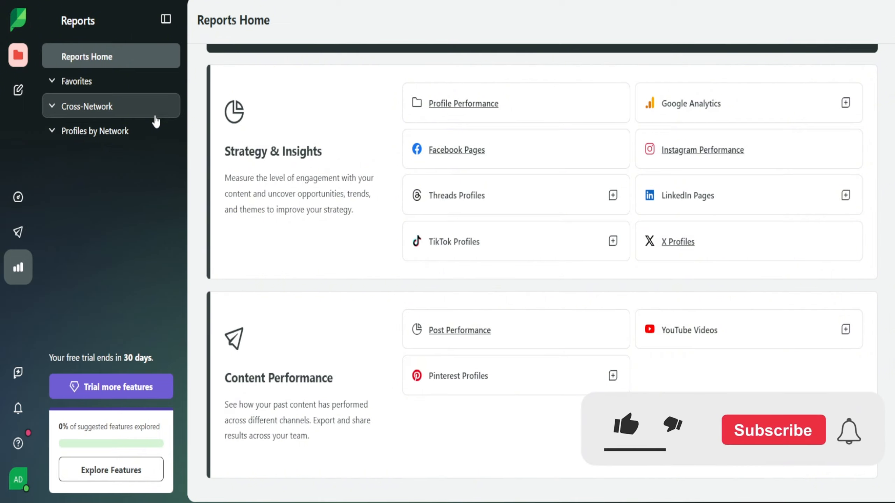
# Open the group switcher to view the current group and the option for adding a new one.
pyautogui.scroll(5, 697, 229)
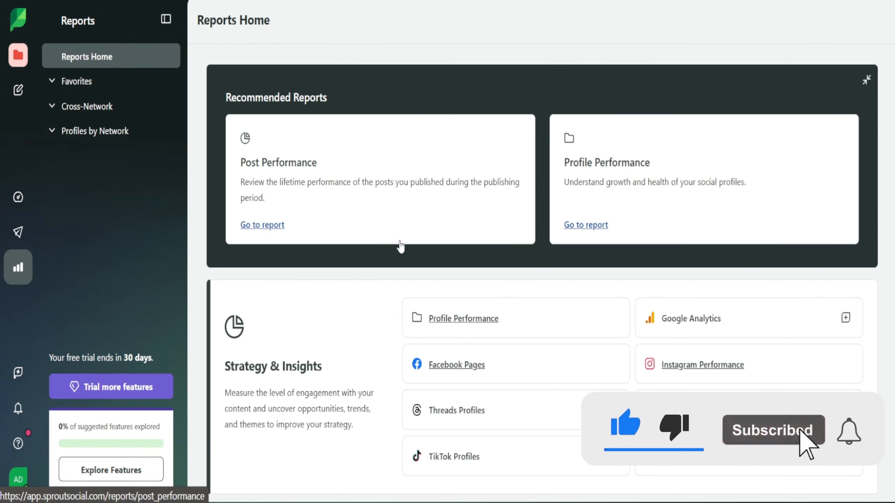
pyautogui.click(18, 55)
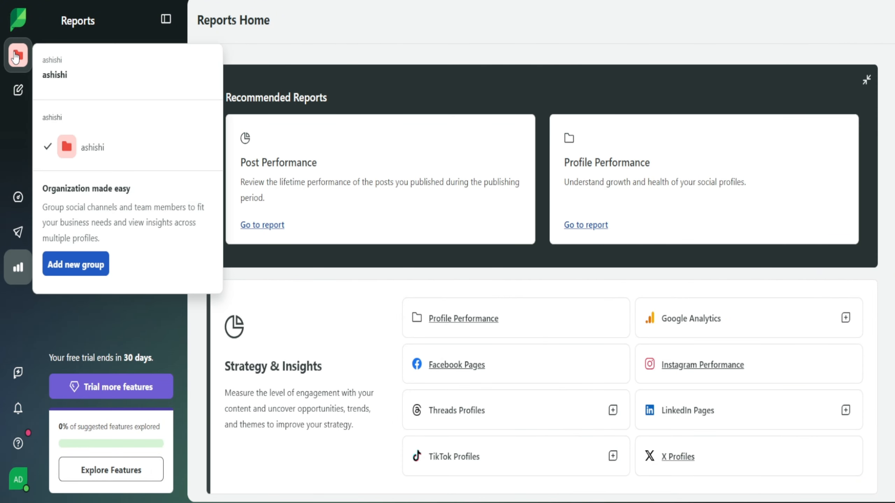